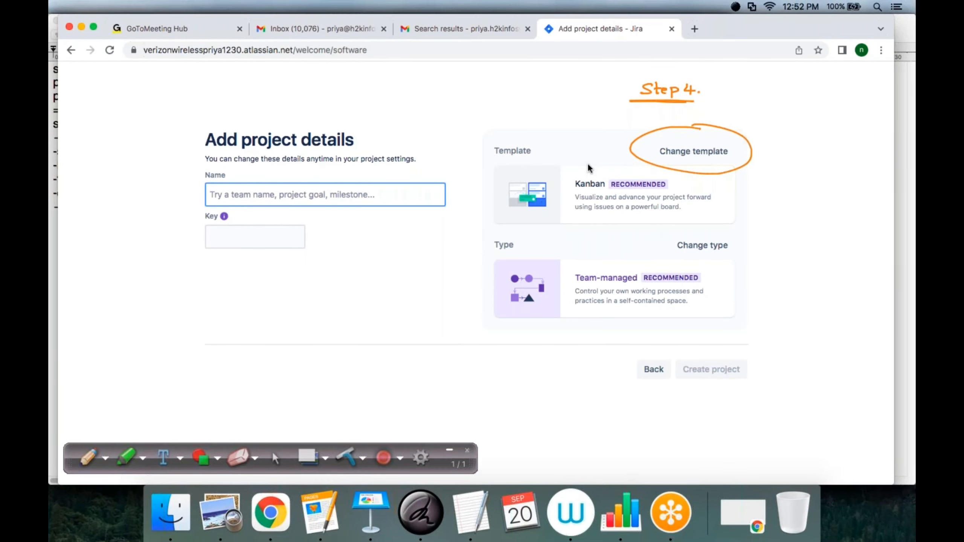
- Clear the handwritten annotations from the project details page and open the list of project templates
click(342, 463)
click(276, 459)
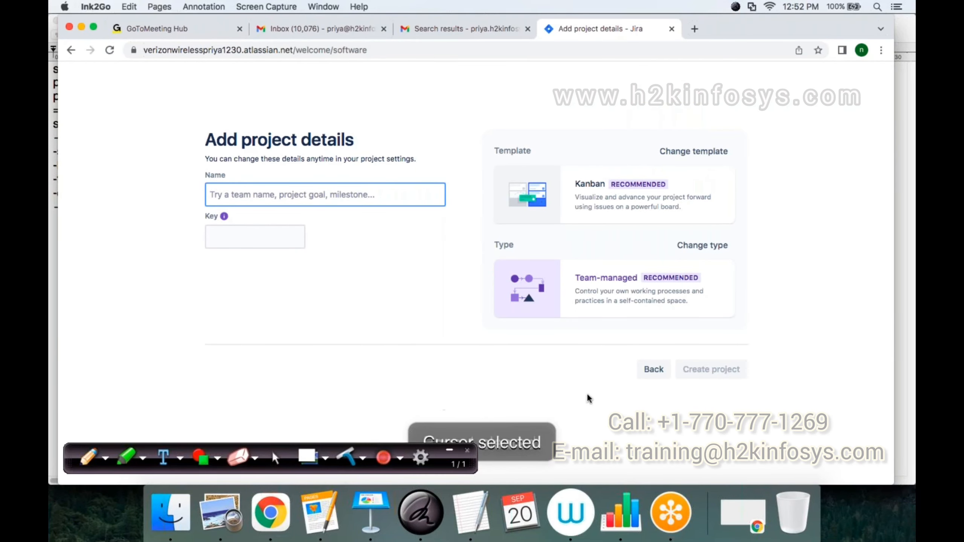
click(694, 151)
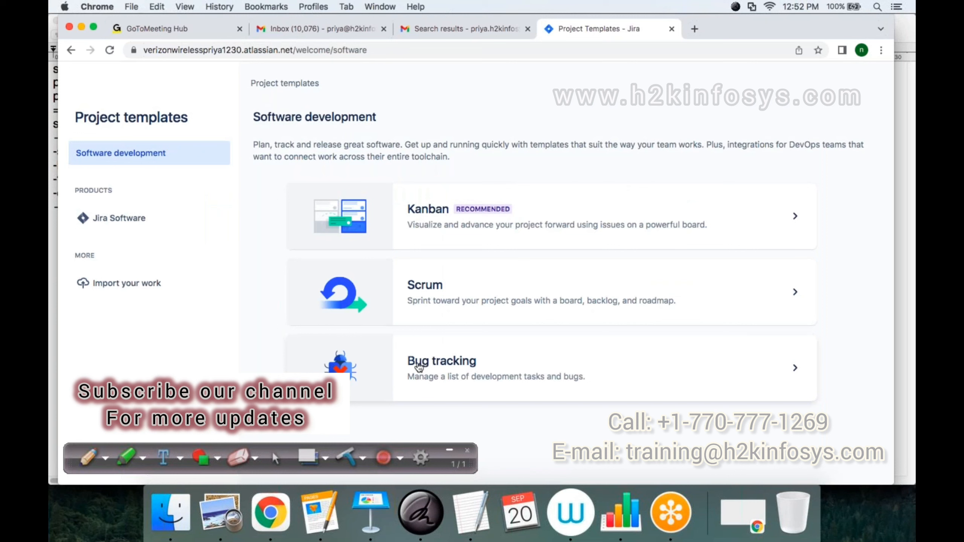
click(310, 313)
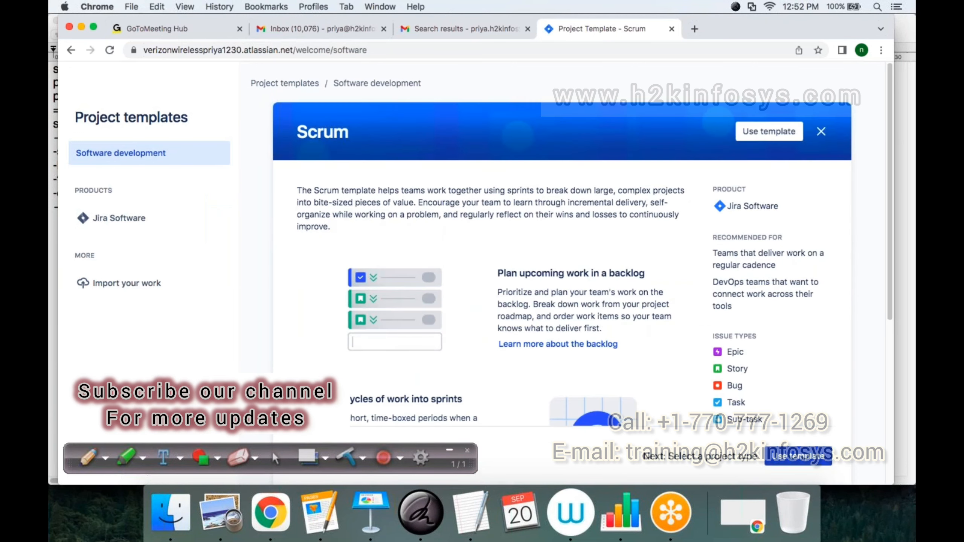
scroll(562, 266, down, 5)
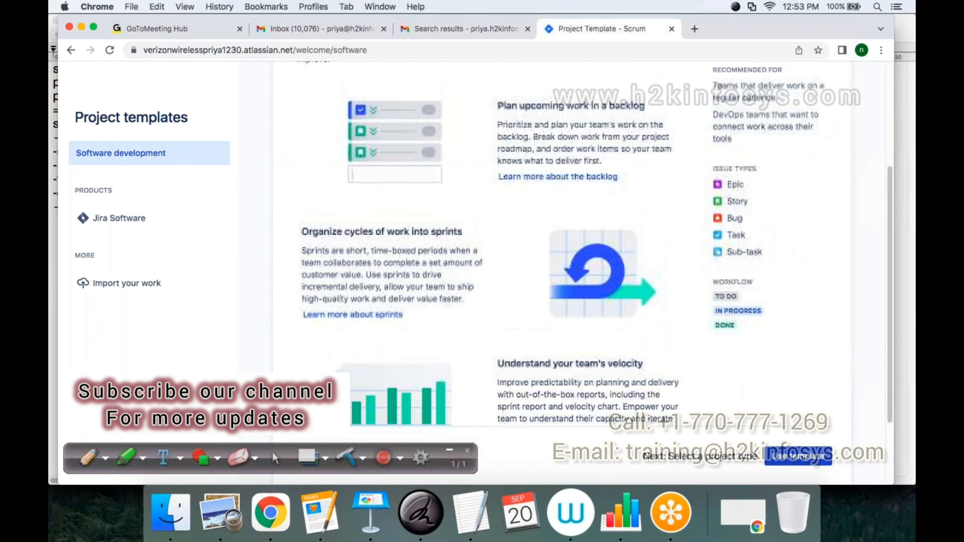
click(70, 52)
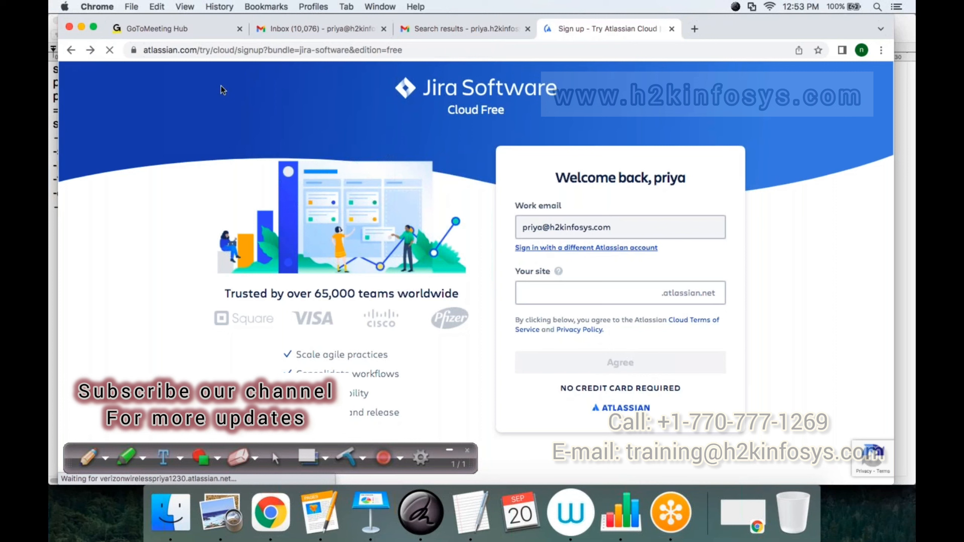
click(90, 50)
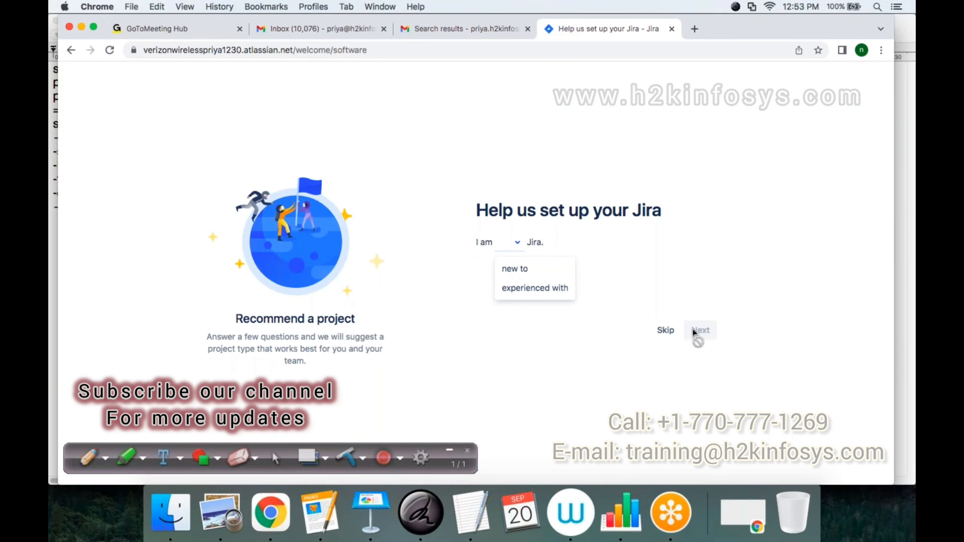
click(666, 330)
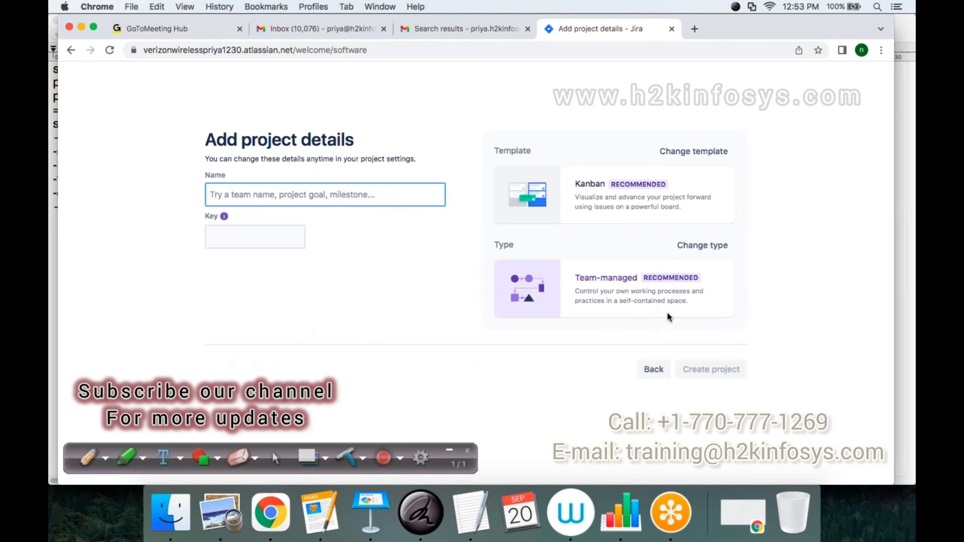
click(675, 152)
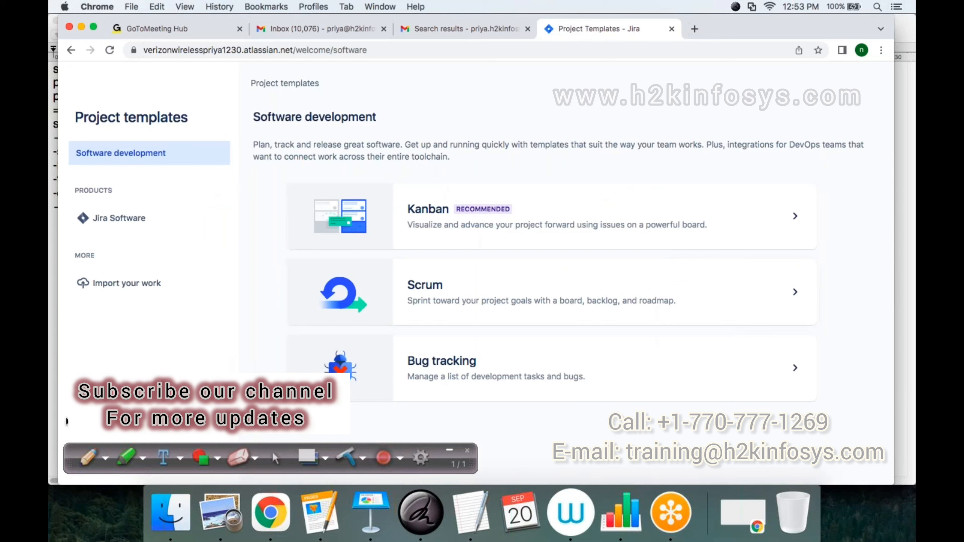
- Outline the Scrum template with the annotation pen, adding the notes "Step 5." with an underline and "Click"
click(89, 458)
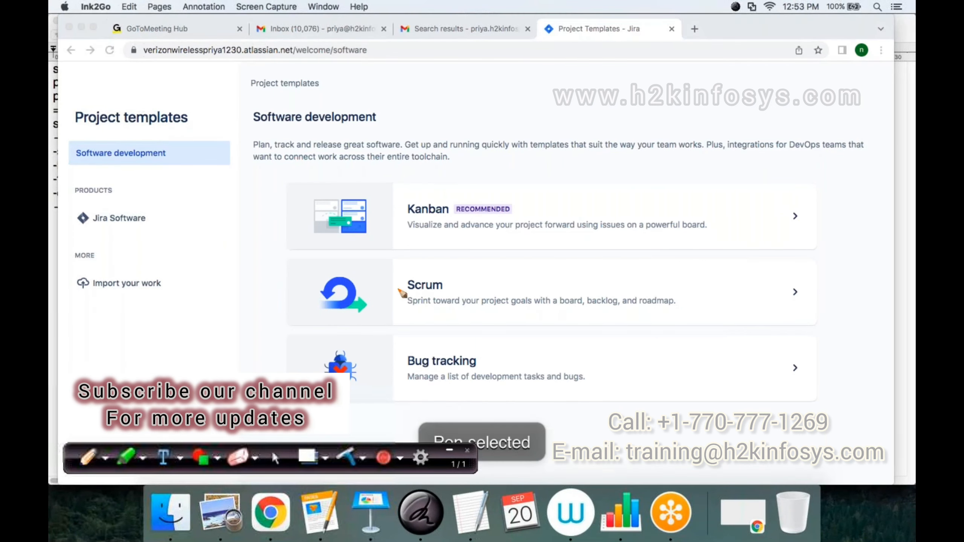
mouse_move(265, 269)
mouse_down()
mouse_move(257, 277)
mouse_move(303, 274)
mouse_move(296, 282)
mouse_up()
mouse_move(261, 291)
mouse_down()
mouse_move(294, 287)
mouse_move(306, 265)
mouse_move(314, 330)
mouse_up()
mouse_move(329, 259)
mouse_down()
mouse_move(804, 265)
mouse_move(698, 323)
mouse_move(335, 324)
mouse_up()
mouse_move(500, 268)
mouse_down()
mouse_move(493, 277)
mouse_move(519, 277)
mouse_up()
drag(526, 266, 537, 284)
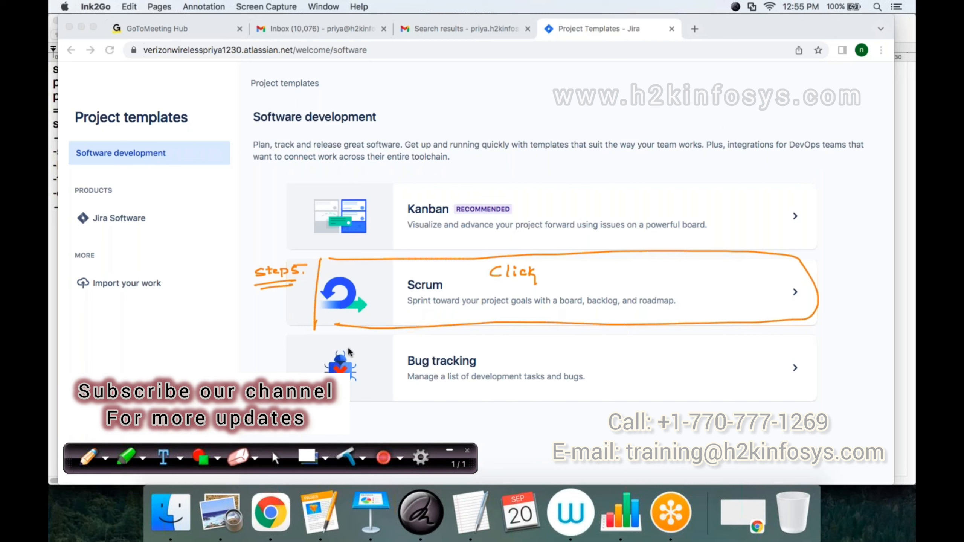
click(343, 461)
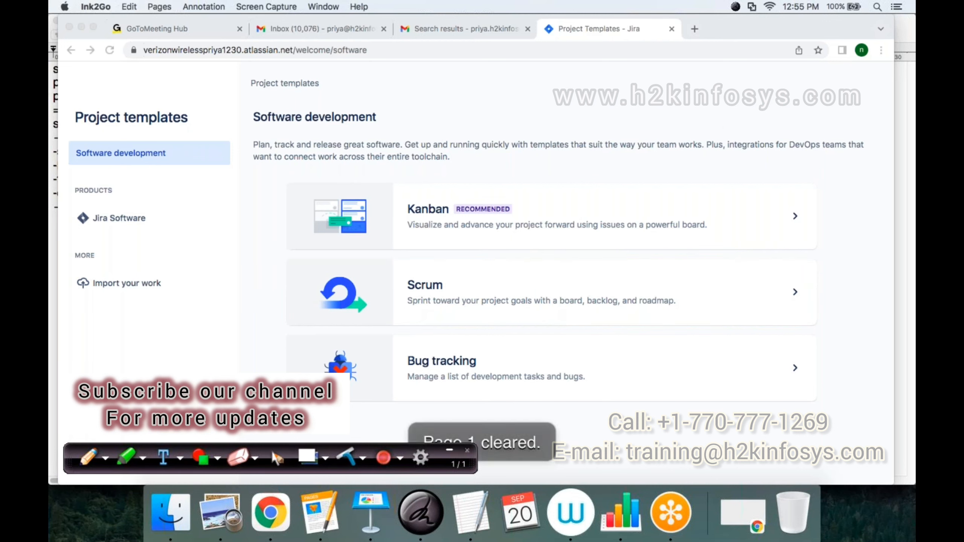
click(129, 6)
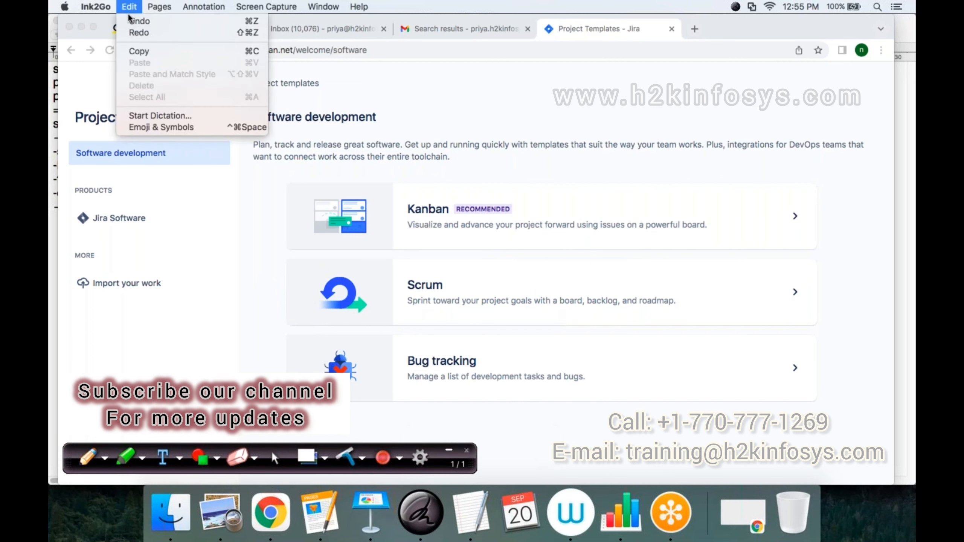
click(141, 20)
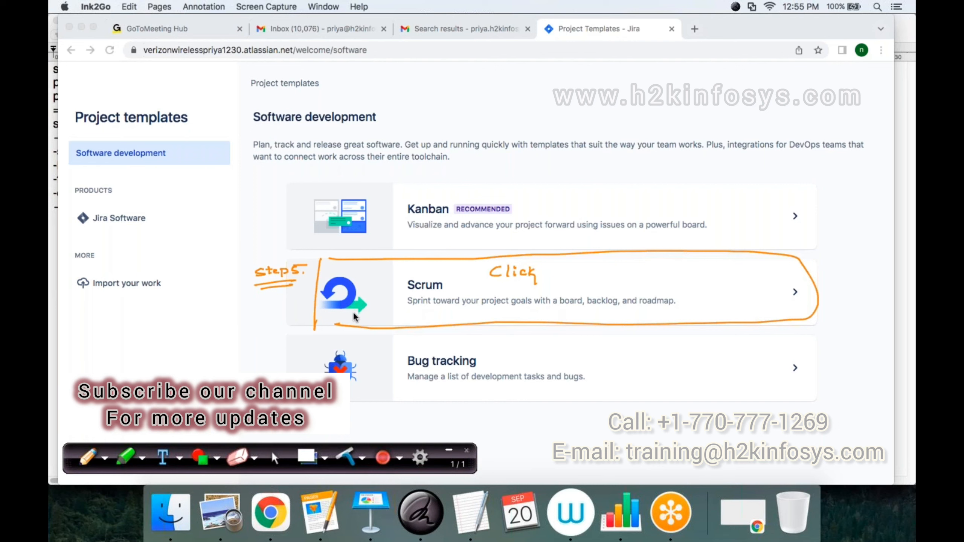
- Clear the annotations from the template list and open the Scrum template's description
click(341, 455)
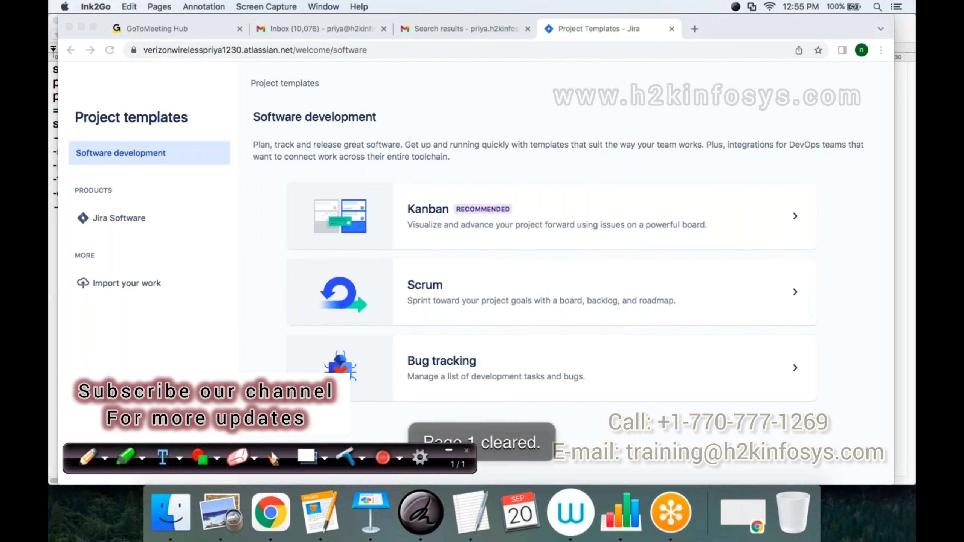
click(275, 458)
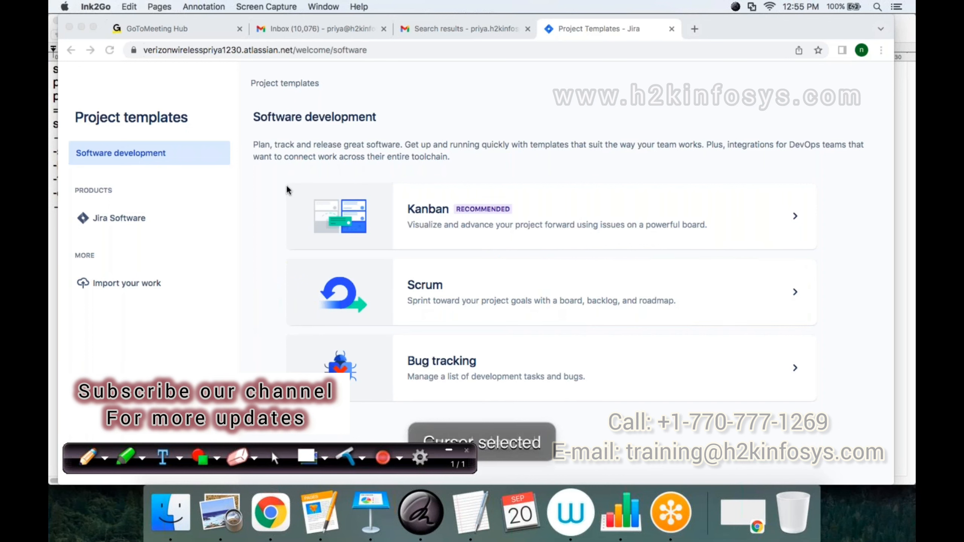
click(429, 297)
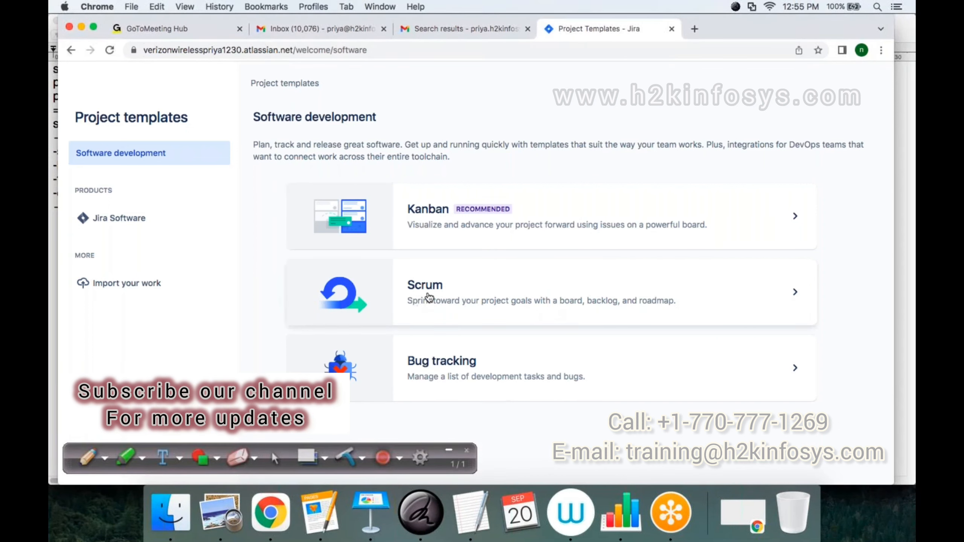
click(430, 298)
scroll(481, 307, down, 5)
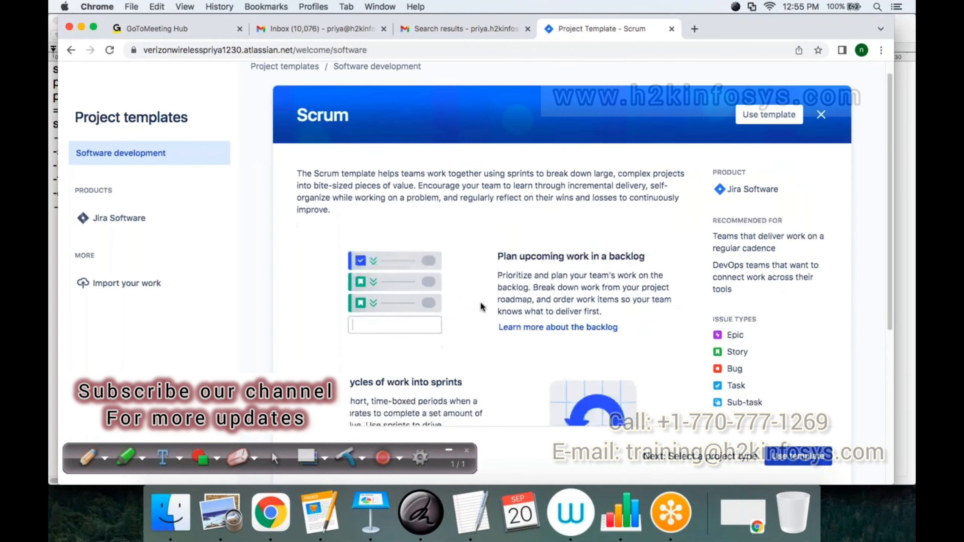
scroll(479, 302, up, 2)
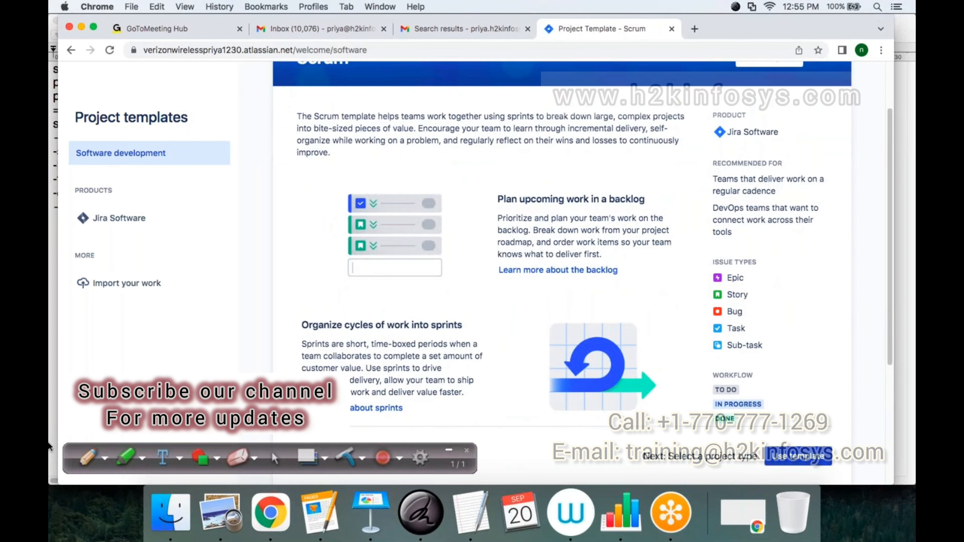
- Circle the Use template option with the annotation pen and write "Click" and "Step 6" above it
key(super+shift+p)
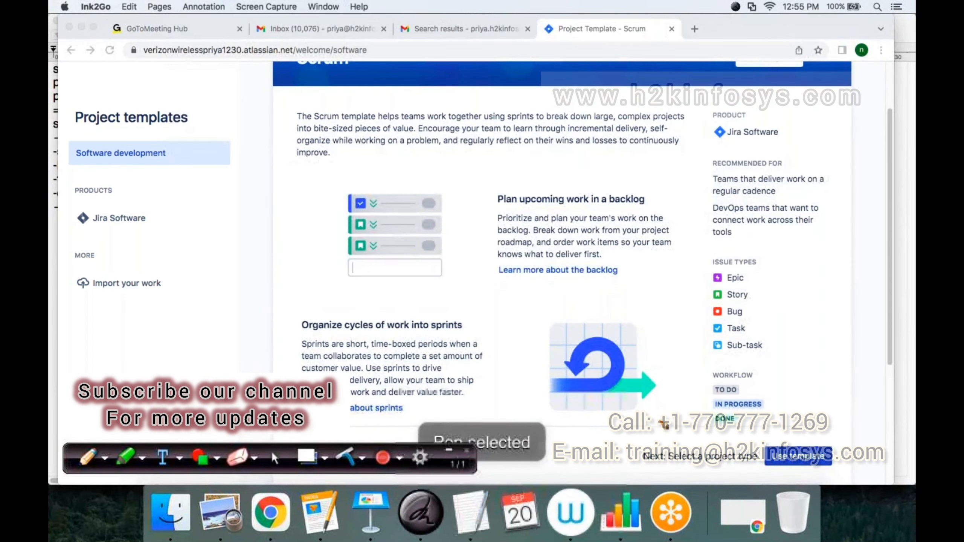
mouse_move(819, 427)
mouse_down()
mouse_move(831, 414)
mouse_move(805, 406)
mouse_move(838, 410)
mouse_up()
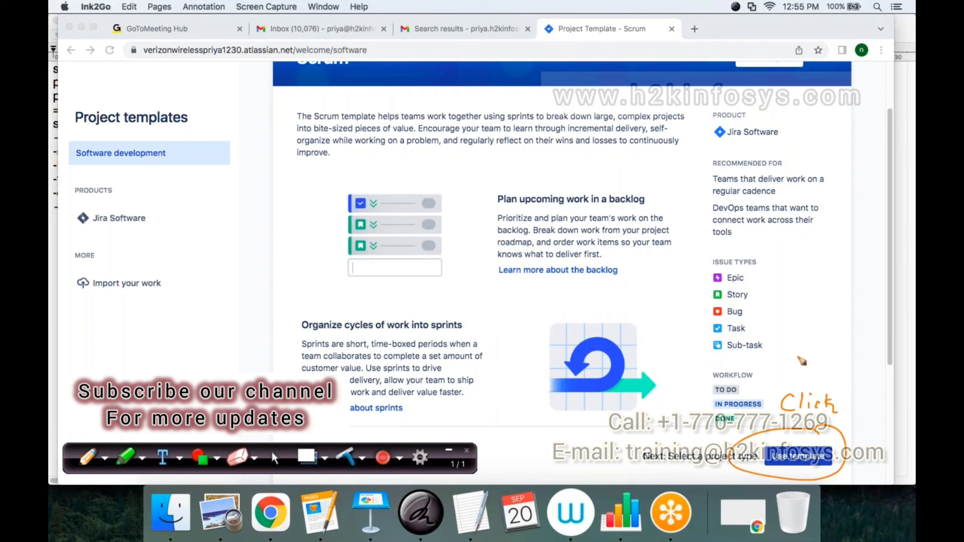
click(273, 459)
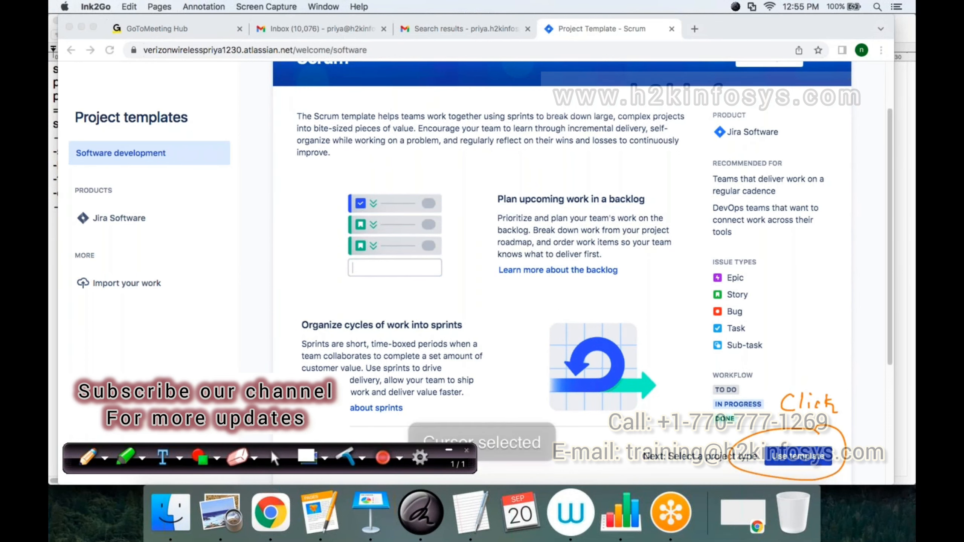
scroll(438, 321, up, 2)
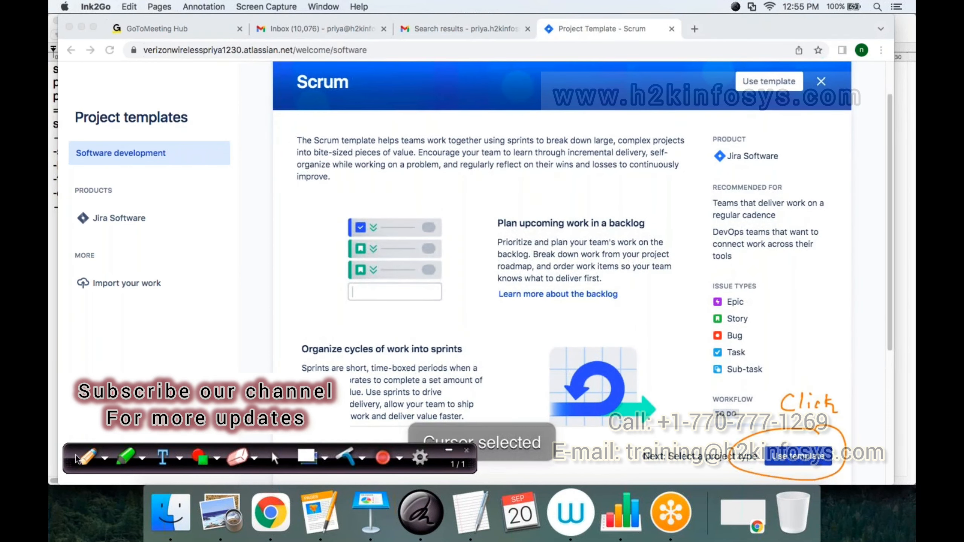
click(87, 457)
mouse_move(792, 334)
mouse_down()
mouse_move(795, 350)
mouse_move(835, 342)
mouse_move(846, 353)
mouse_up()
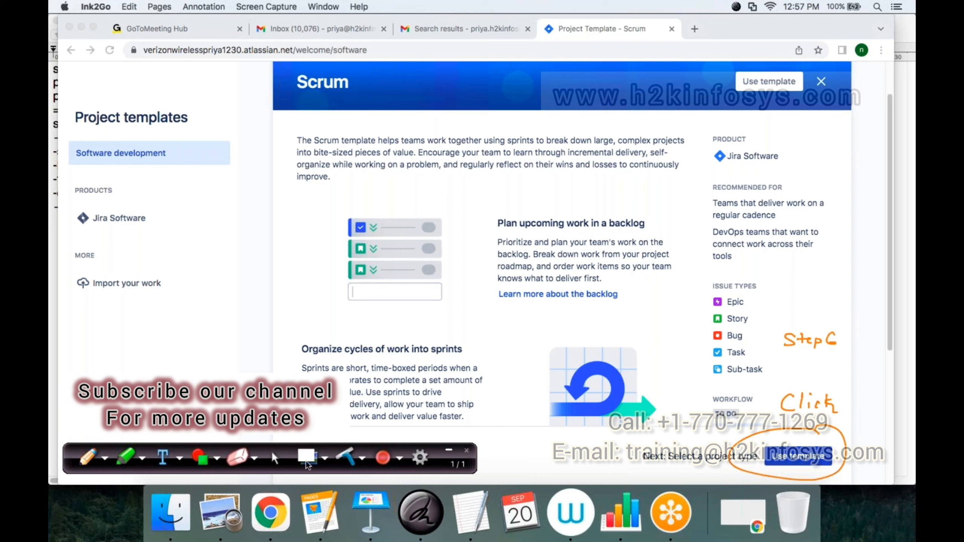
- Clear the annotations from the Scrum page and use the Scrum template for the project
click(326, 458)
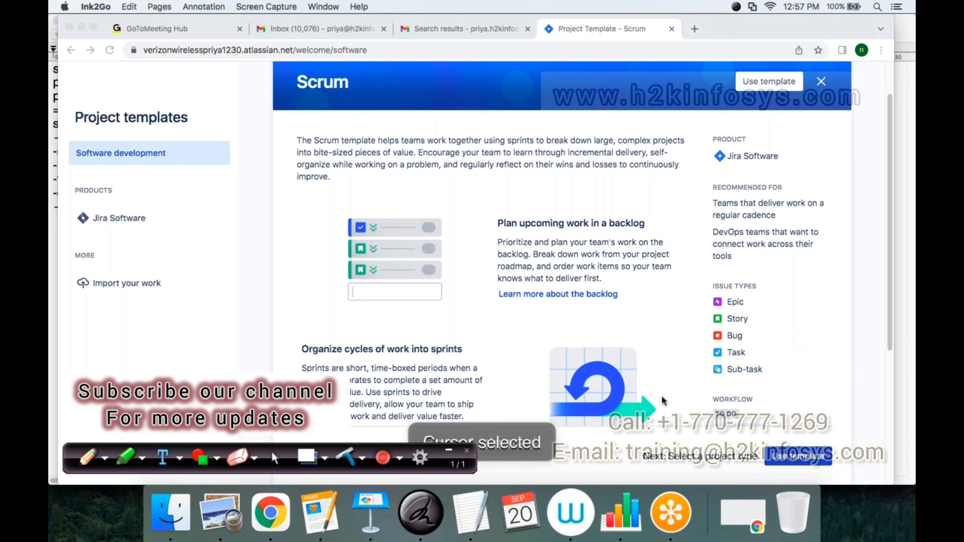
click(787, 461)
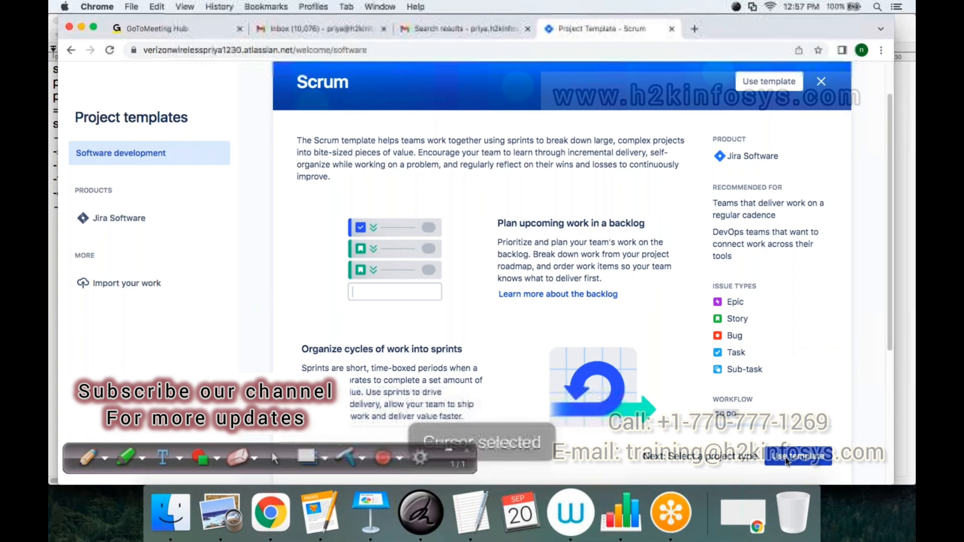
click(786, 459)
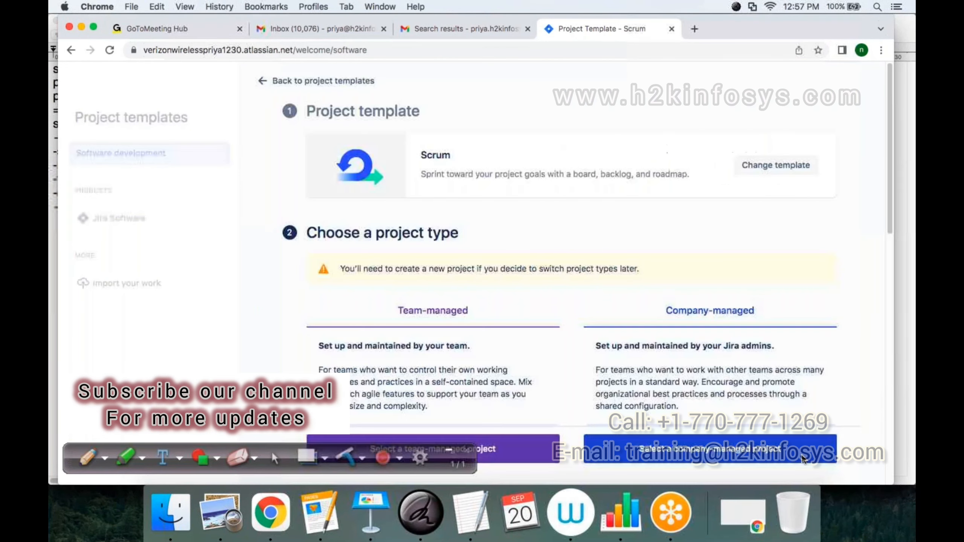
- Move the annotation toolbar down so it no longer covers the team-managed project option
scroll(774, 453, down, 5)
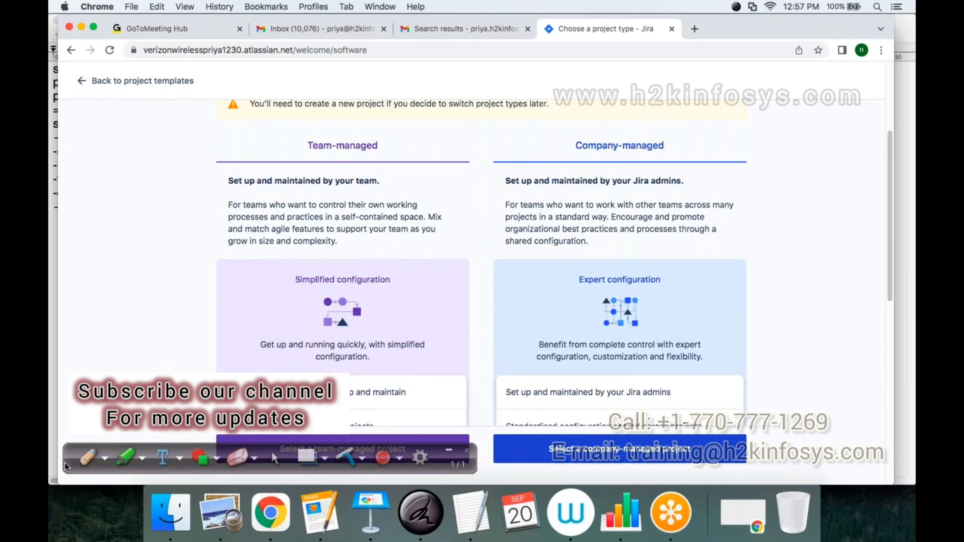
drag(68, 464, 63, 494)
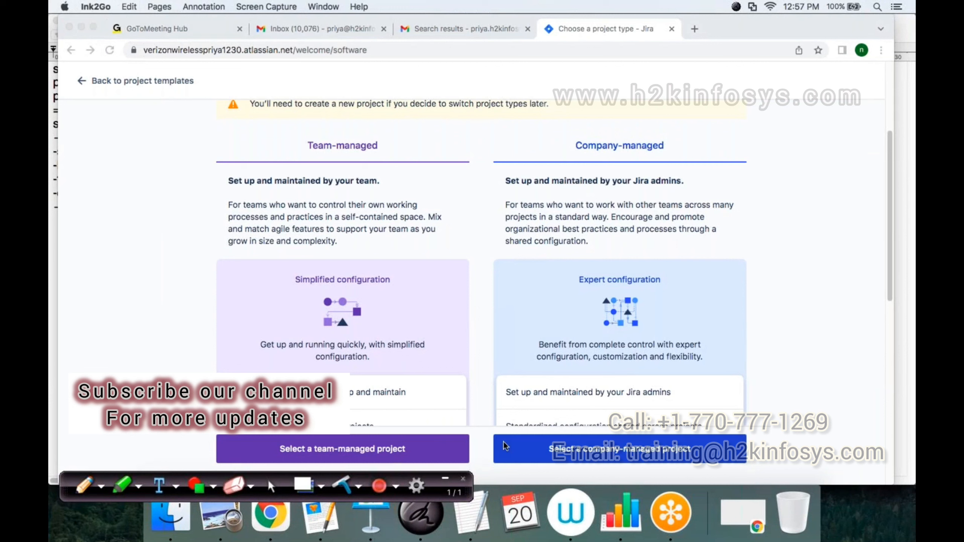
- Circle the team-managed project option with a red annotation pen and write an underlined "Step 7." beside the project types
click(84, 484)
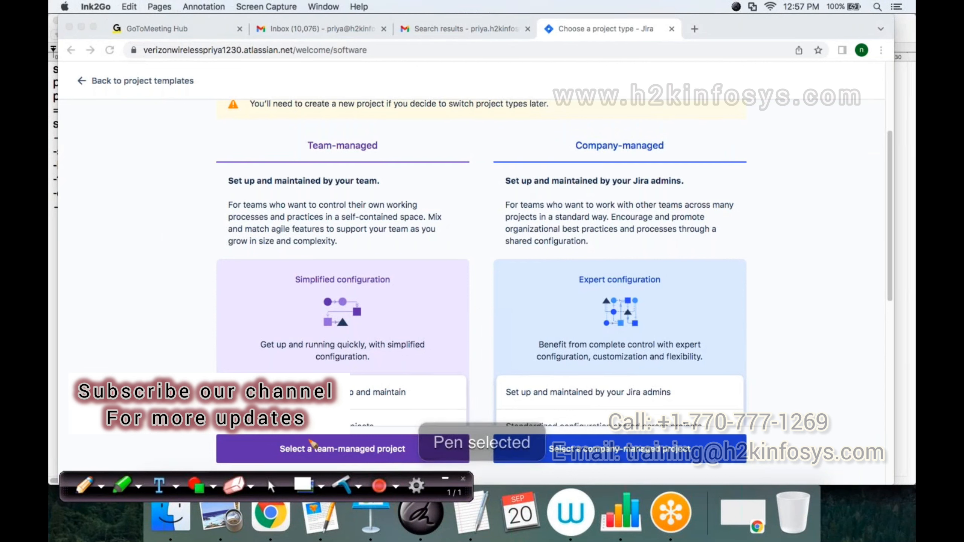
click(101, 487)
click(103, 296)
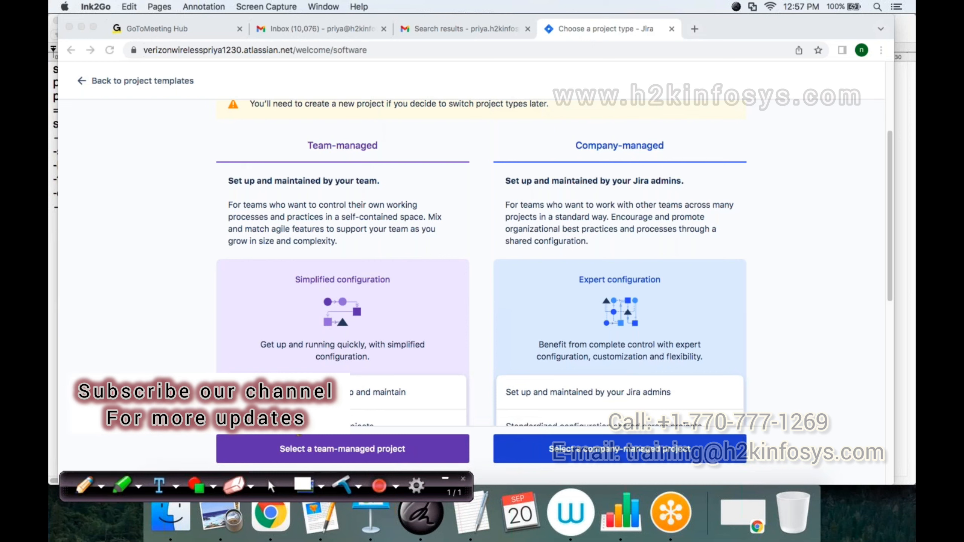
mouse_move(253, 437)
mouse_down()
mouse_move(252, 456)
mouse_move(412, 473)
mouse_move(350, 409)
mouse_up()
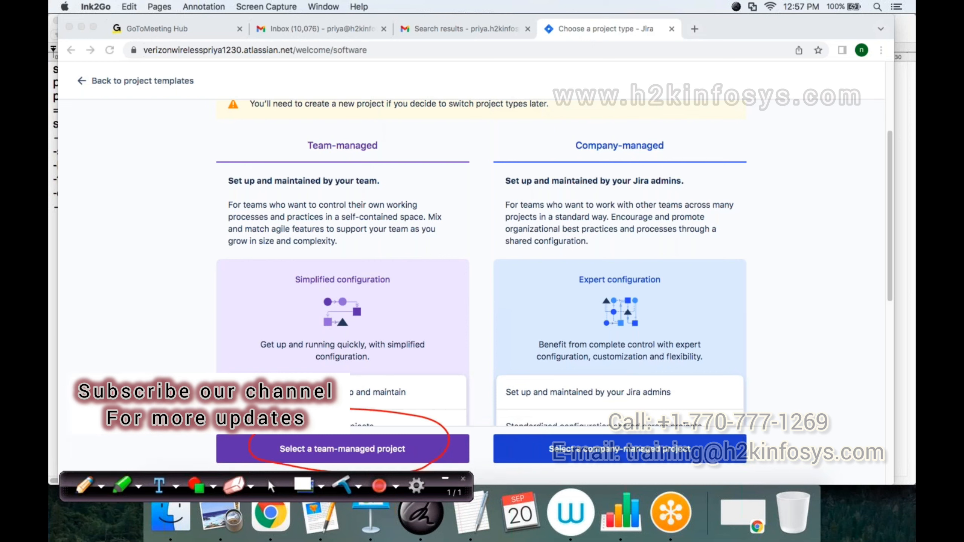
mouse_move(166, 328)
mouse_down()
mouse_move(157, 339)
mouse_move(198, 335)
mouse_move(202, 347)
mouse_move(216, 345)
mouse_up()
click(205, 328)
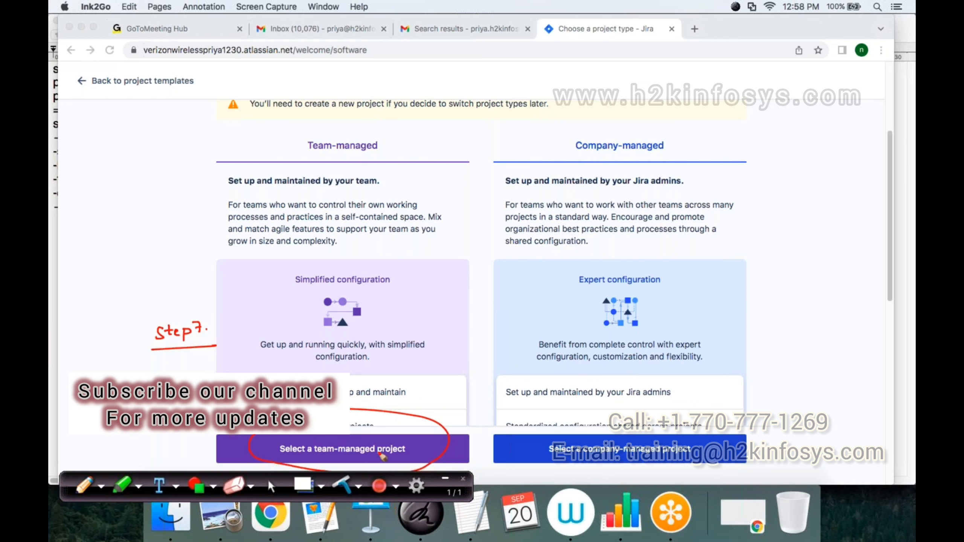
click(343, 486)
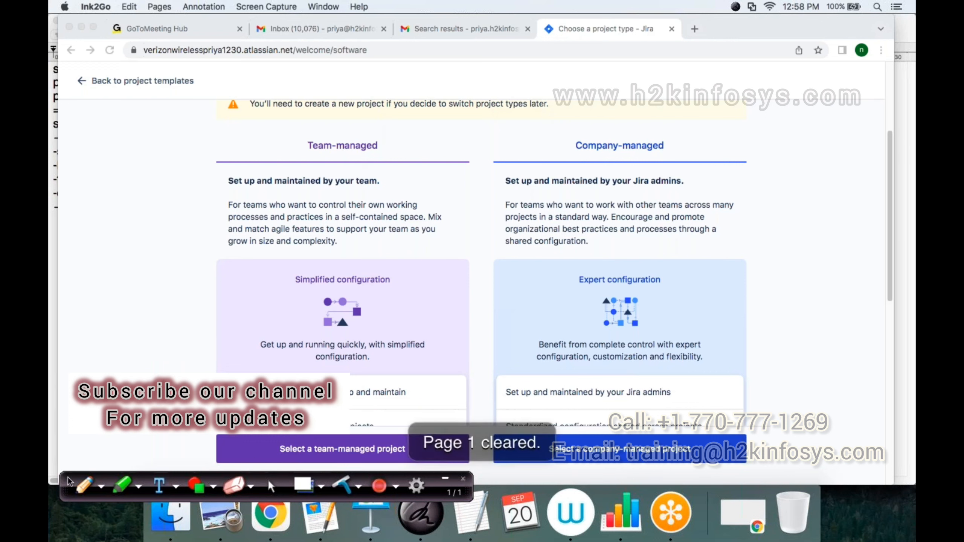
click(84, 487)
click(129, 7)
click(139, 19)
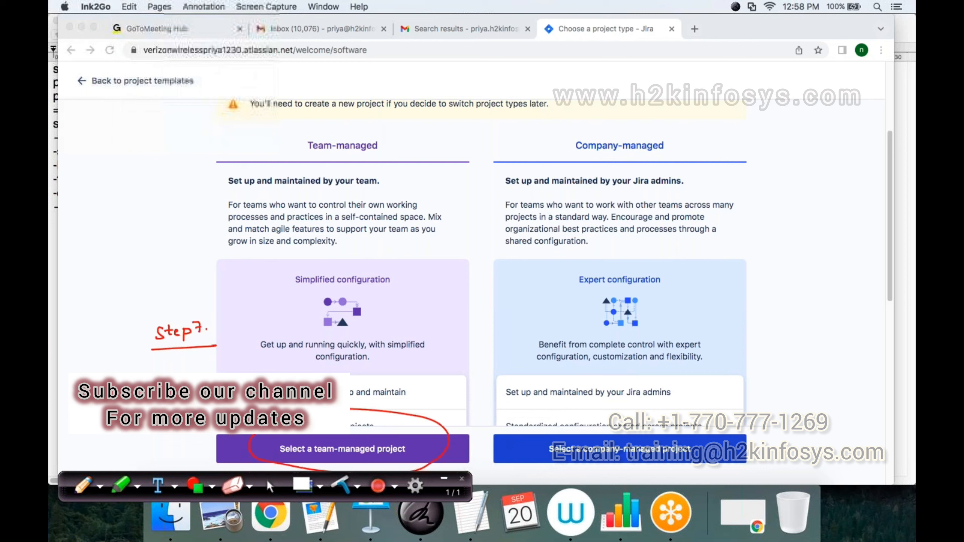
- Clear the red annotations from the project type page and return to the normal cursor
click(340, 486)
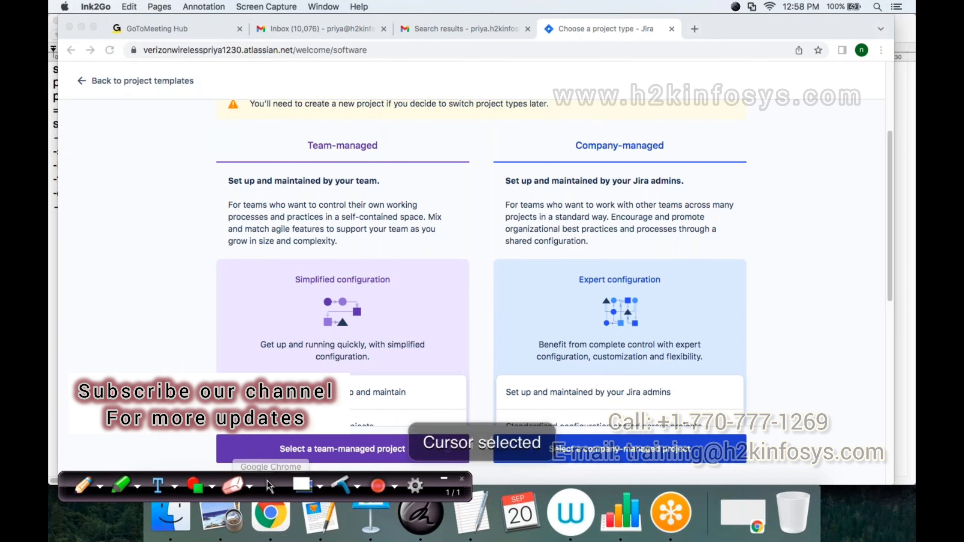
- Choose the team-managed project type and name the project "Verizon Wireless team", keeping the generated key
click(341, 450)
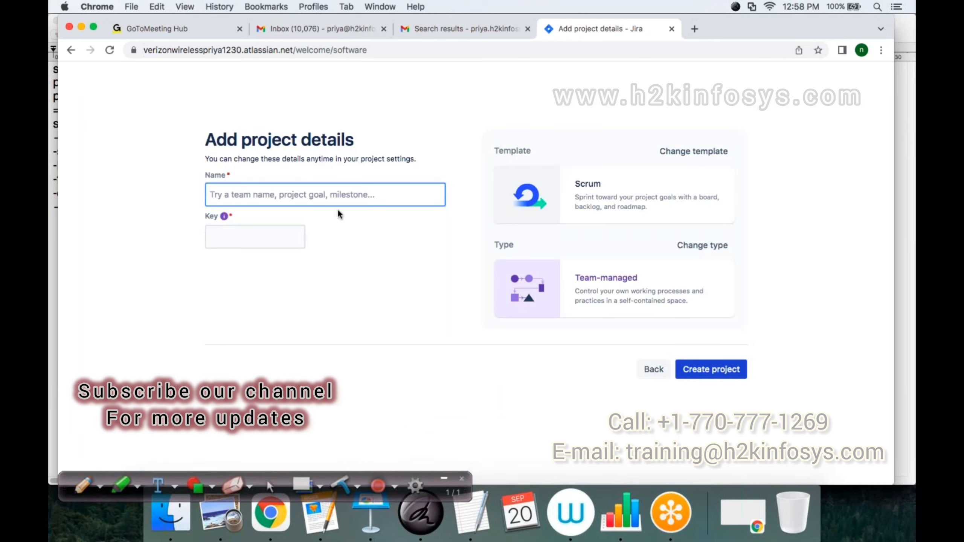
click(243, 196)
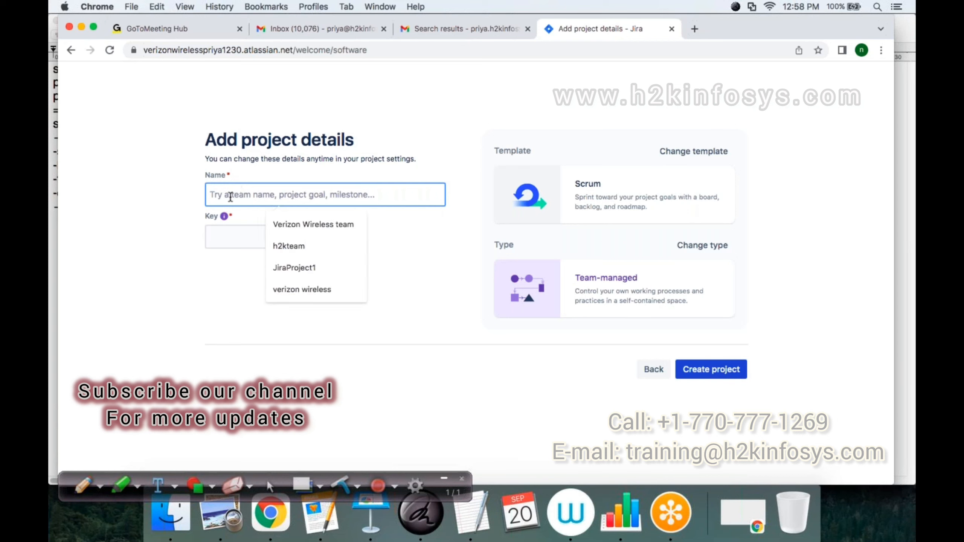
click(301, 225)
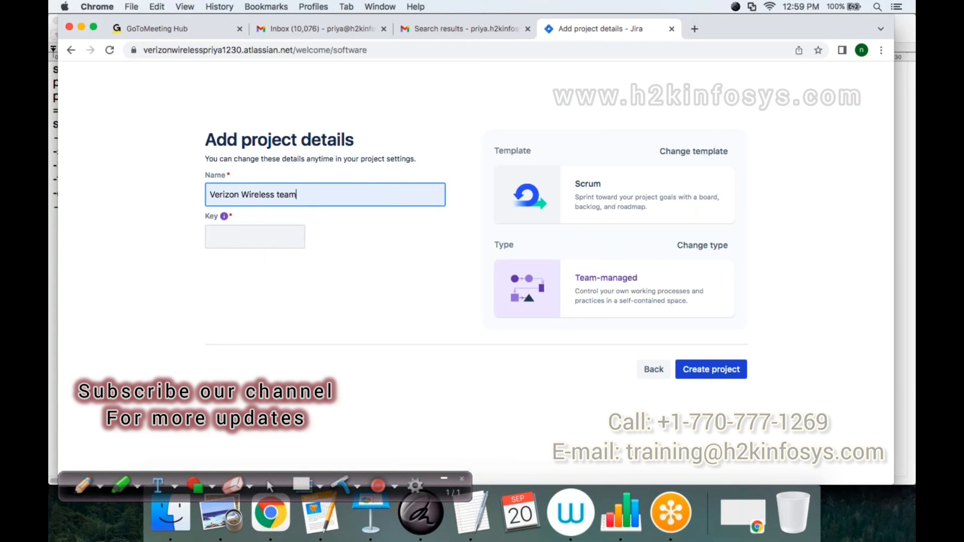
click(258, 234)
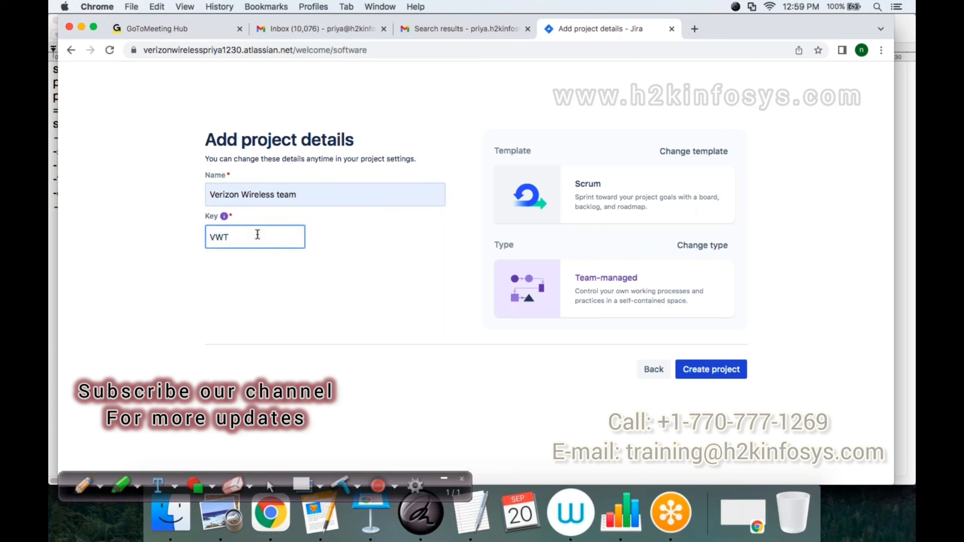
click(272, 276)
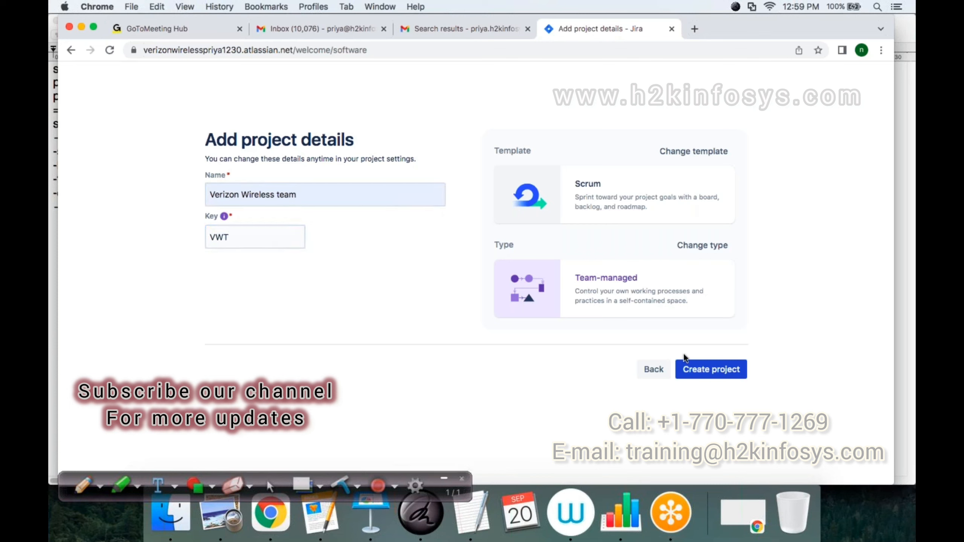
- Write "Step 8" with the red annotation pen beside the project details and underline the Name and Key labels
click(84, 485)
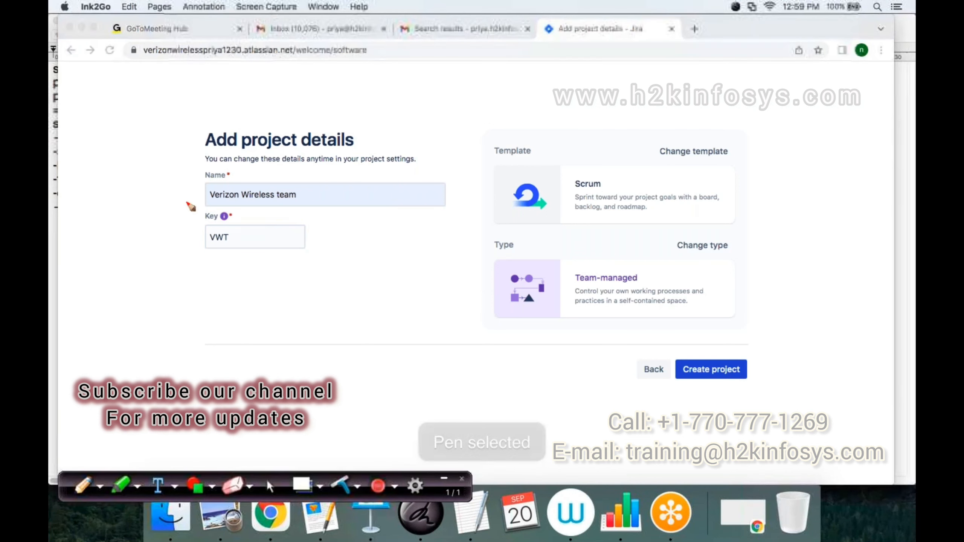
mouse_move(136, 177)
mouse_down()
mouse_move(127, 186)
mouse_move(234, 180)
mouse_up()
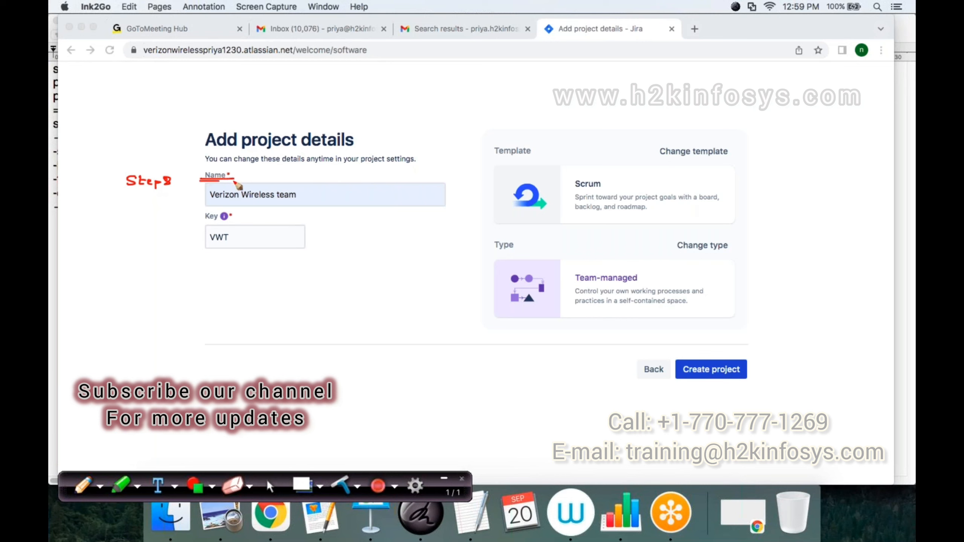
drag(189, 225, 232, 224)
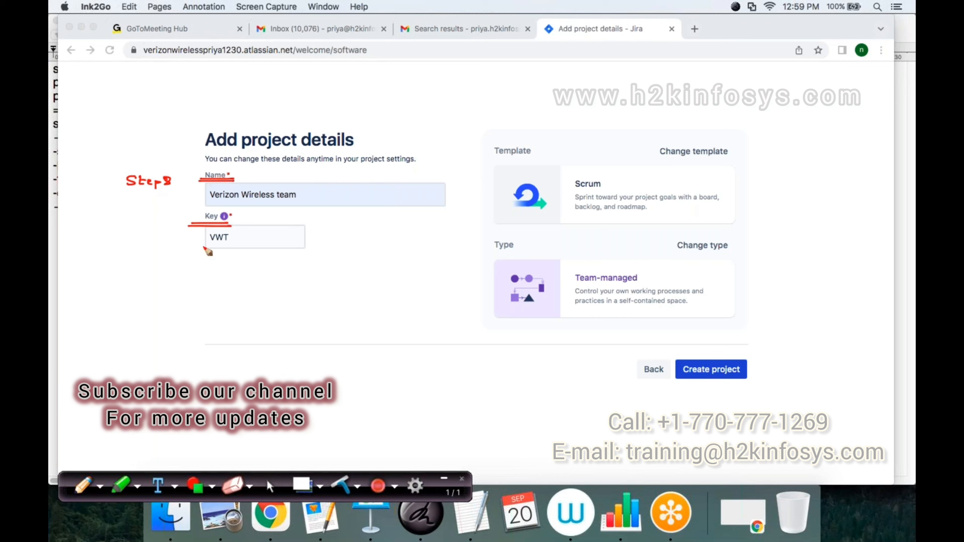